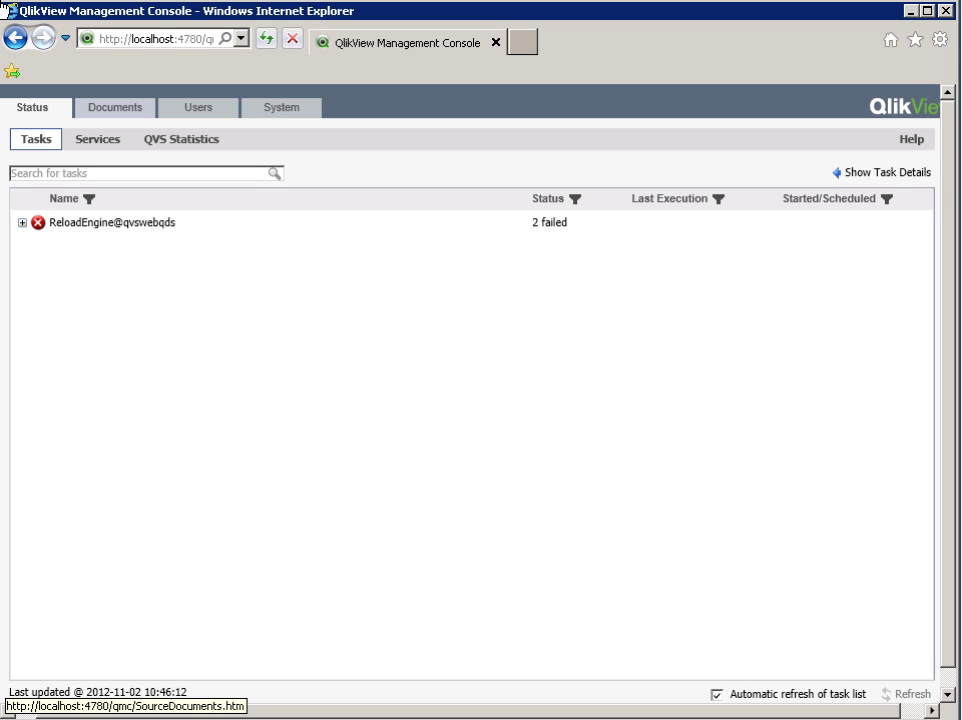
- Browse Source Documents under ReloadEngine@qvswebqds to TestFile_01.qvw and show its task details
{"action": "left_click", "coordinate": [104, 108]}
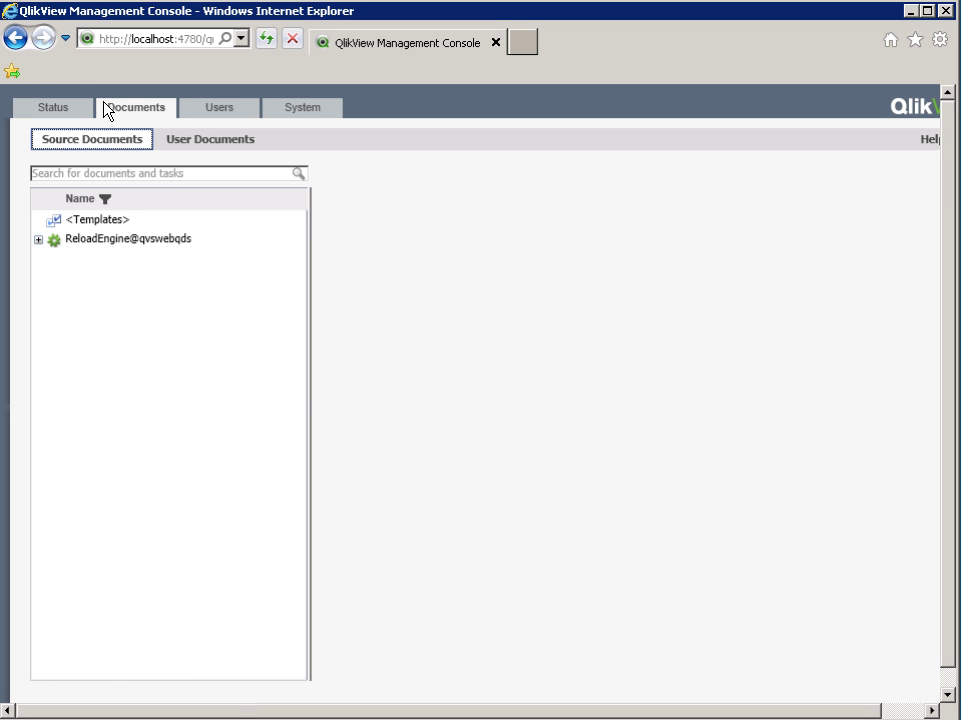
{"action": "left_click", "coordinate": [39, 239]}
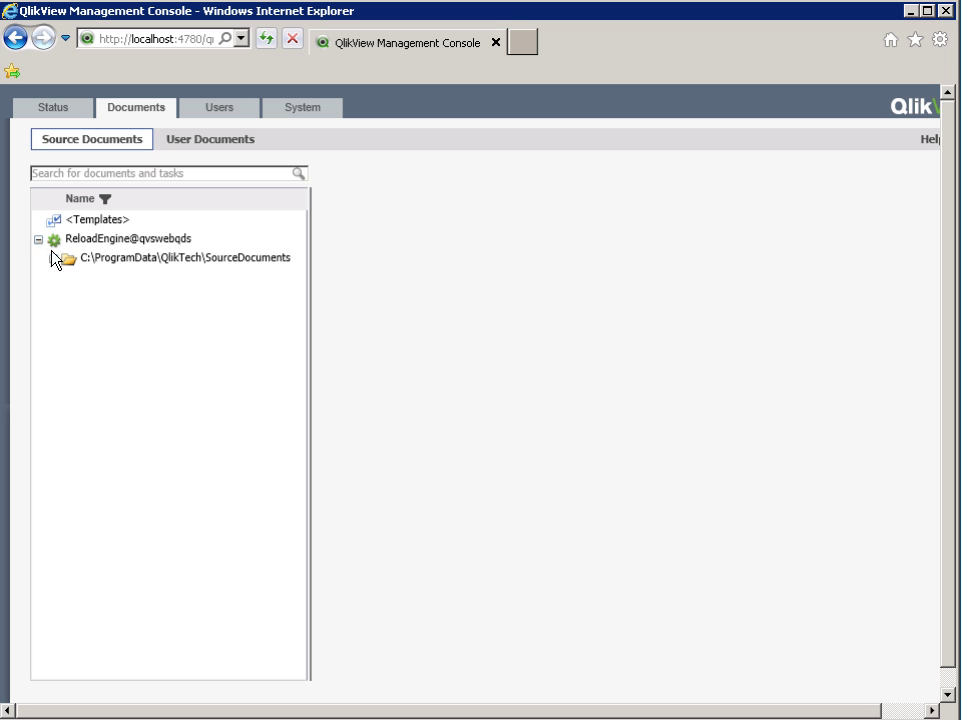
{"action": "left_click", "coordinate": [53, 259]}
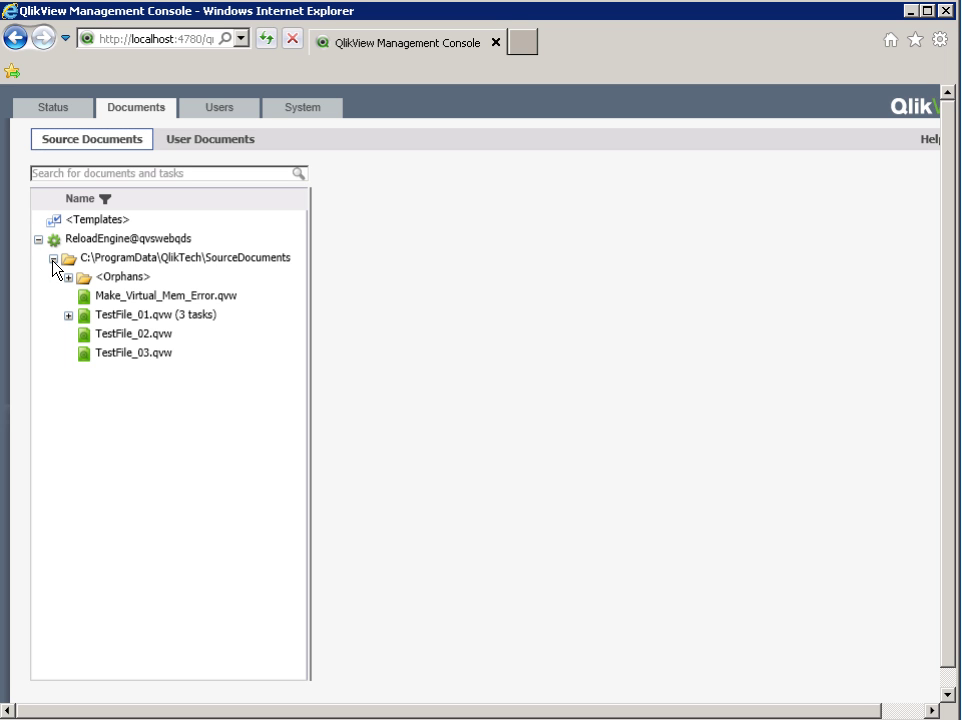
{"action": "left_click", "coordinate": [67, 316]}
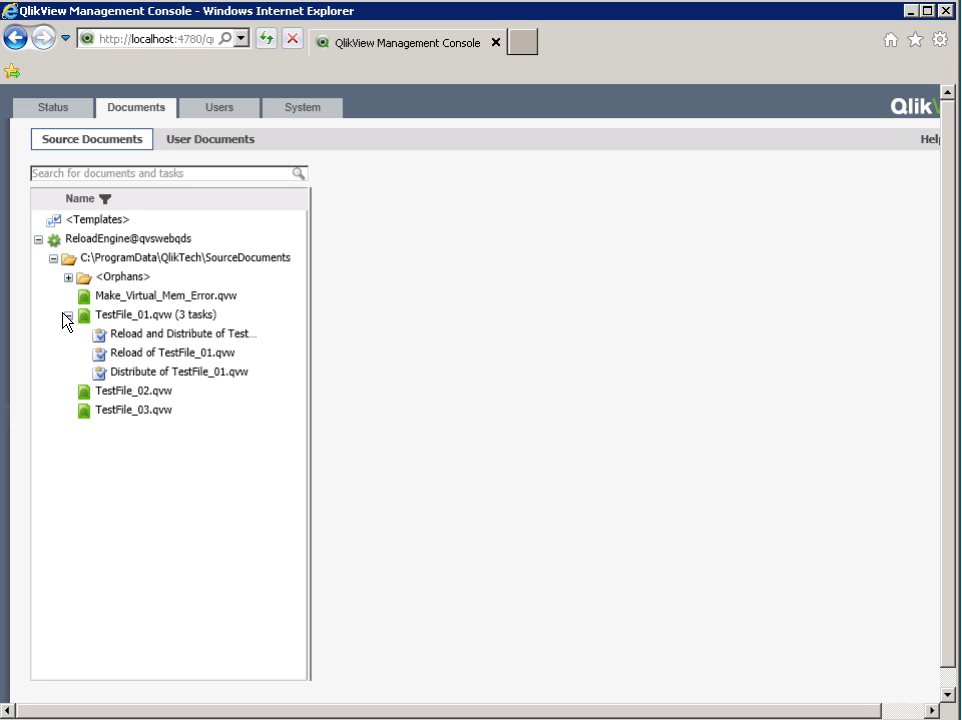
{"action": "left_click", "coordinate": [118, 316]}
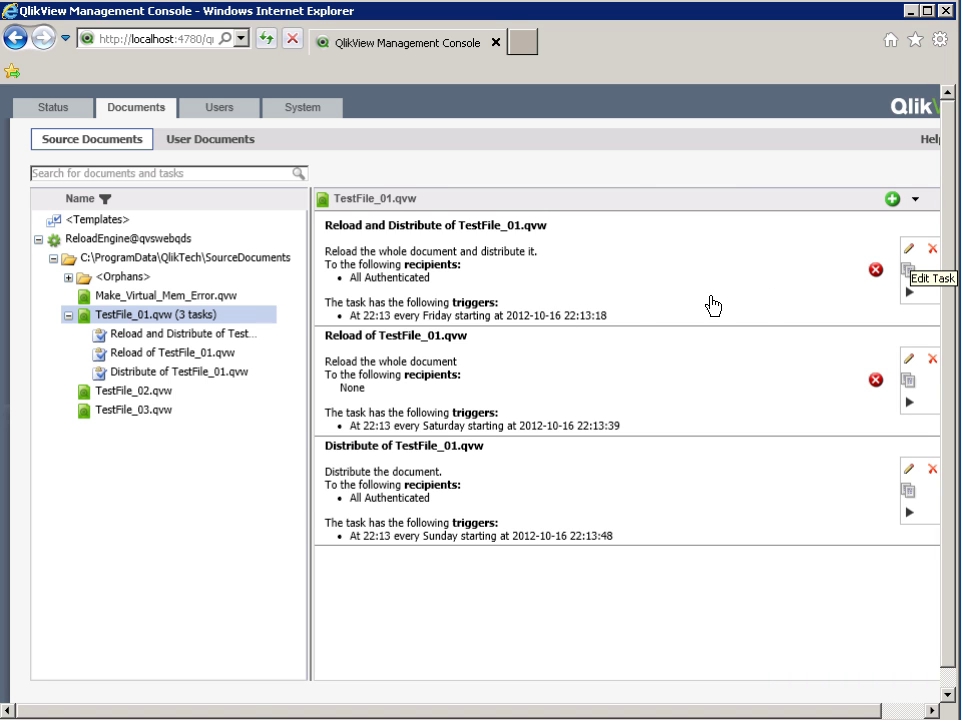
- Review the Reload and Distribute task's reload, reduce and trigger settings, closing without saving
{"action": "left_click", "coordinate": [909, 249]}
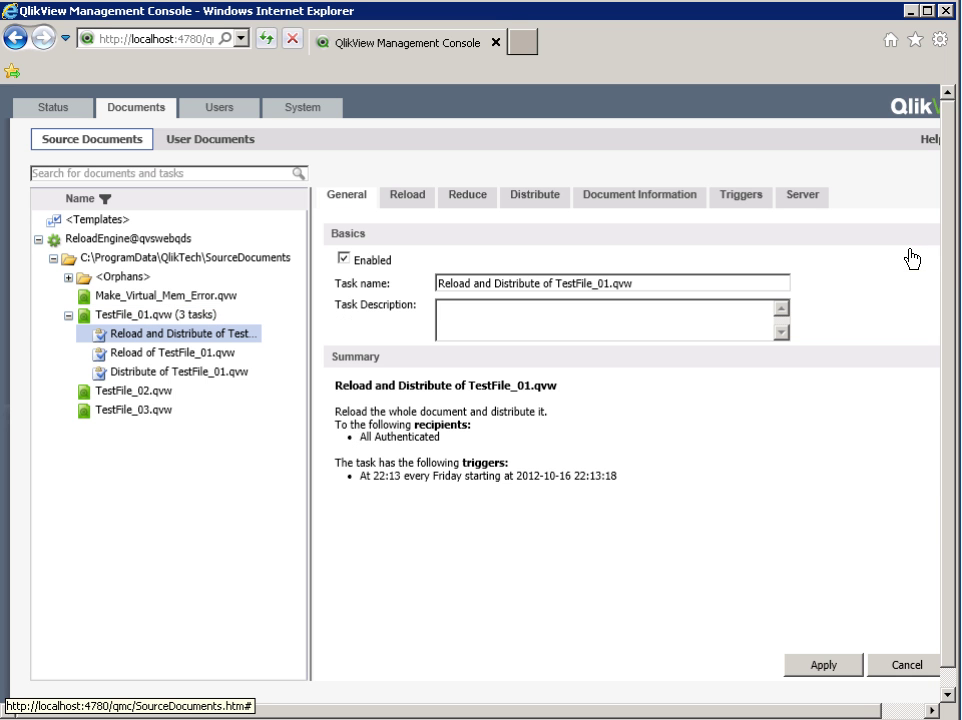
{"action": "left_click", "coordinate": [406, 197]}
{"action": "left_click", "coordinate": [478, 198]}
{"action": "left_click", "coordinate": [743, 197]}
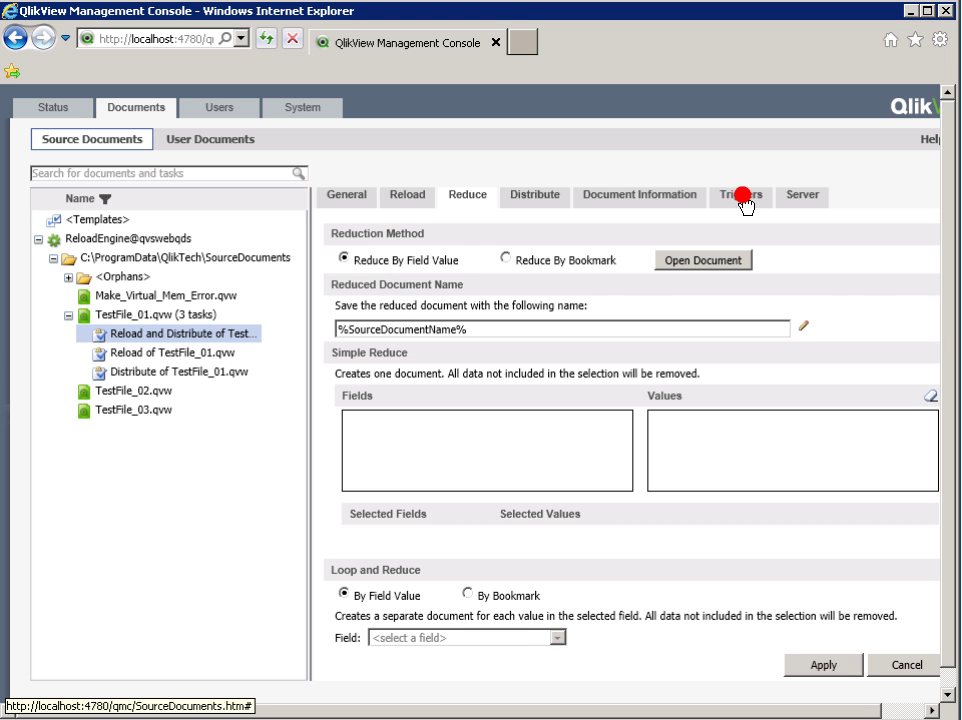
{"action": "left_click", "coordinate": [902, 666]}
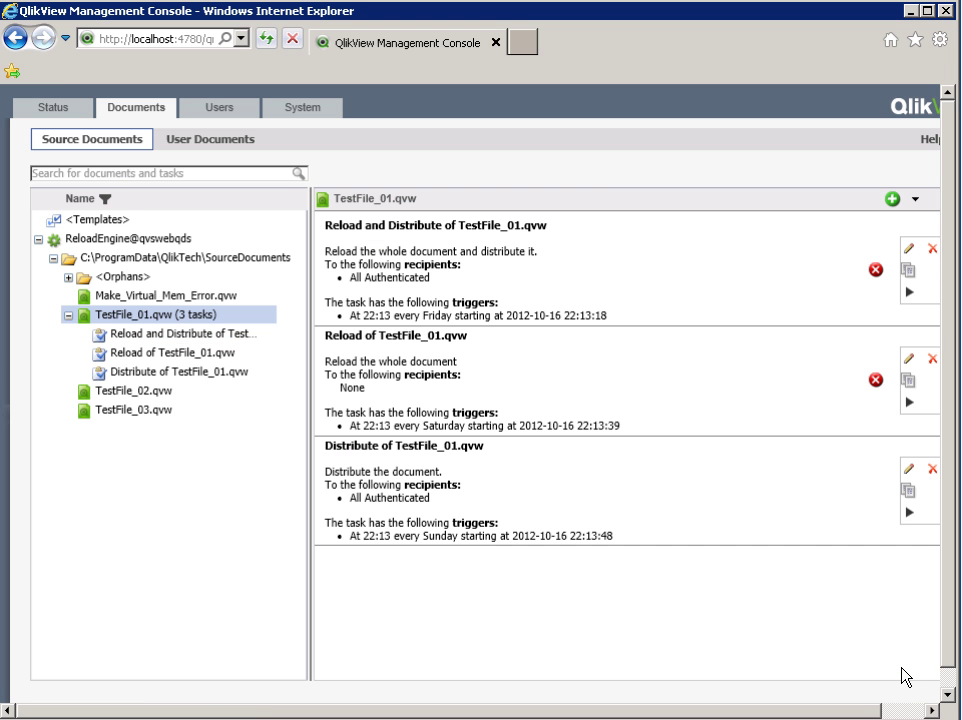
- List ReloadEngine@qvswebqds's Default folder tasks in Status, then go to System Setup
{"action": "left_click", "coordinate": [38, 108]}
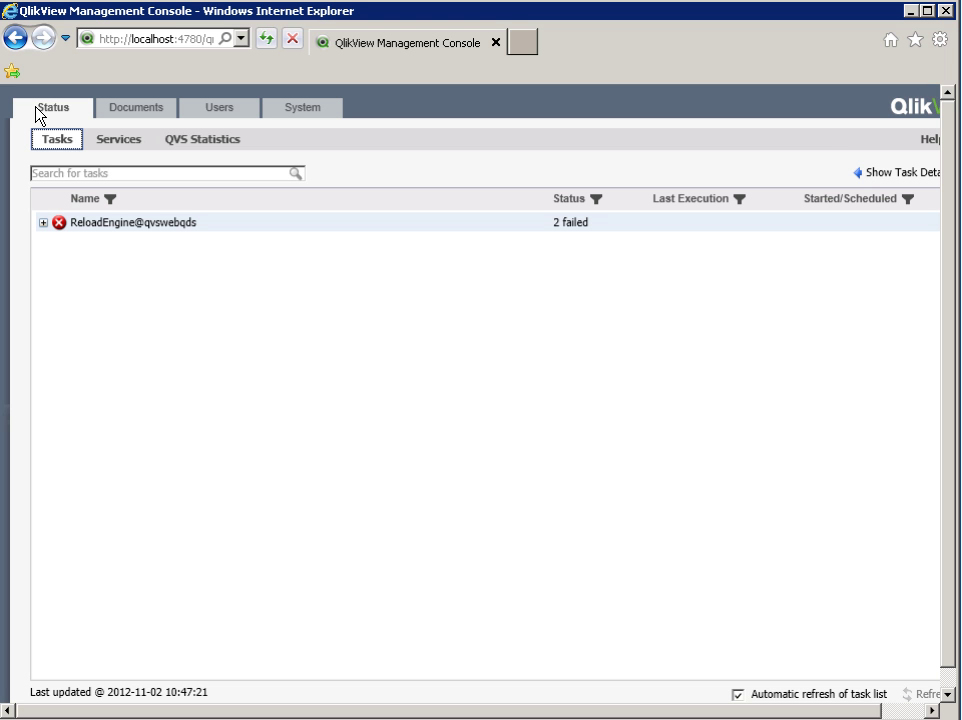
{"action": "left_click", "coordinate": [43, 222]}
{"action": "left_click", "coordinate": [57, 241]}
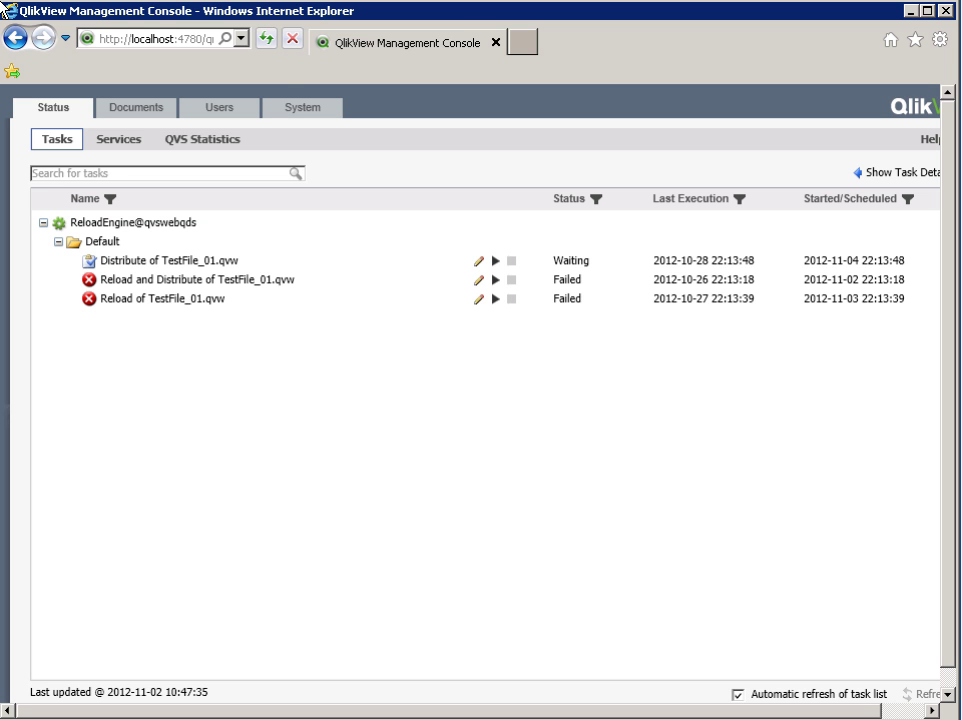
{"action": "left_click", "coordinate": [288, 107]}
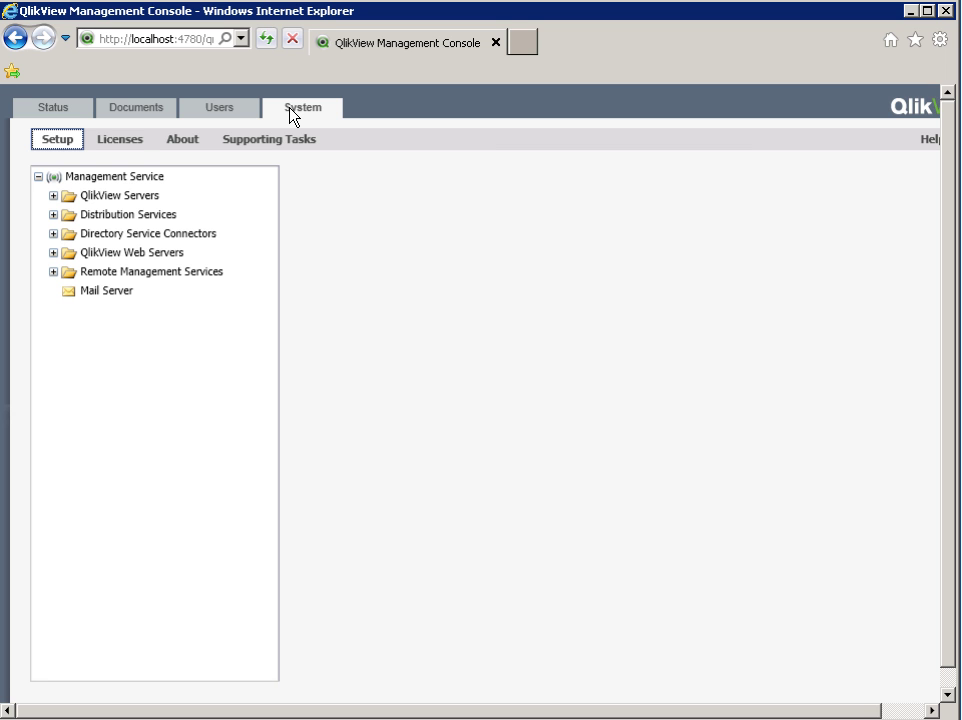
- Review the Alert E-mail recipients of ReloadEngine@qvswebqds under Distribution Services, then return to Status
{"action": "left_click", "coordinate": [53, 214]}
{"action": "left_click", "coordinate": [100, 233]}
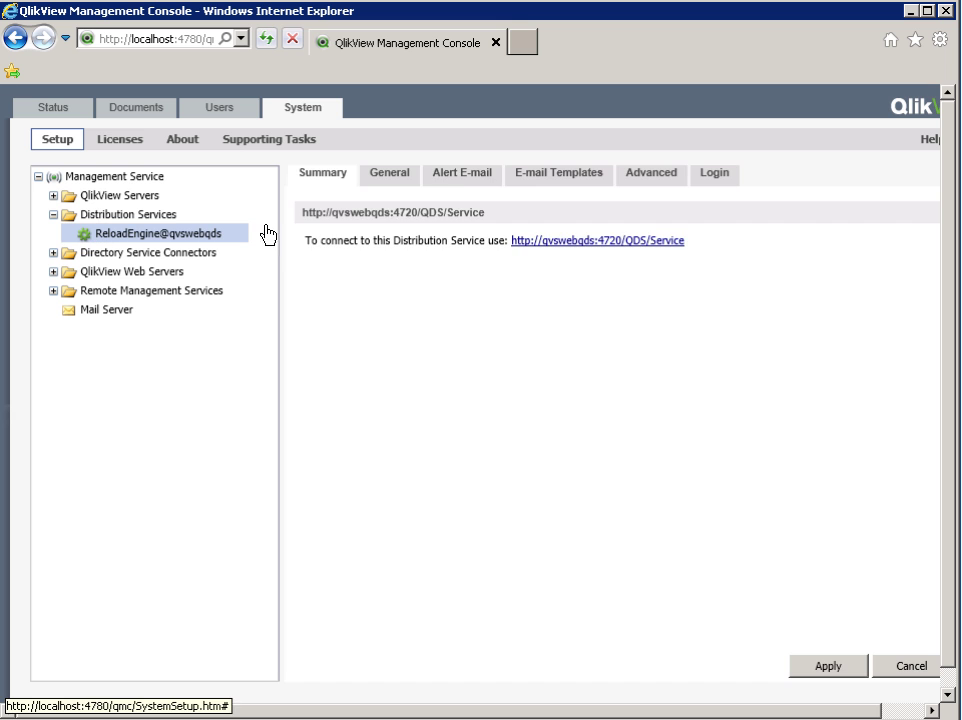
{"action": "left_click", "coordinate": [449, 178]}
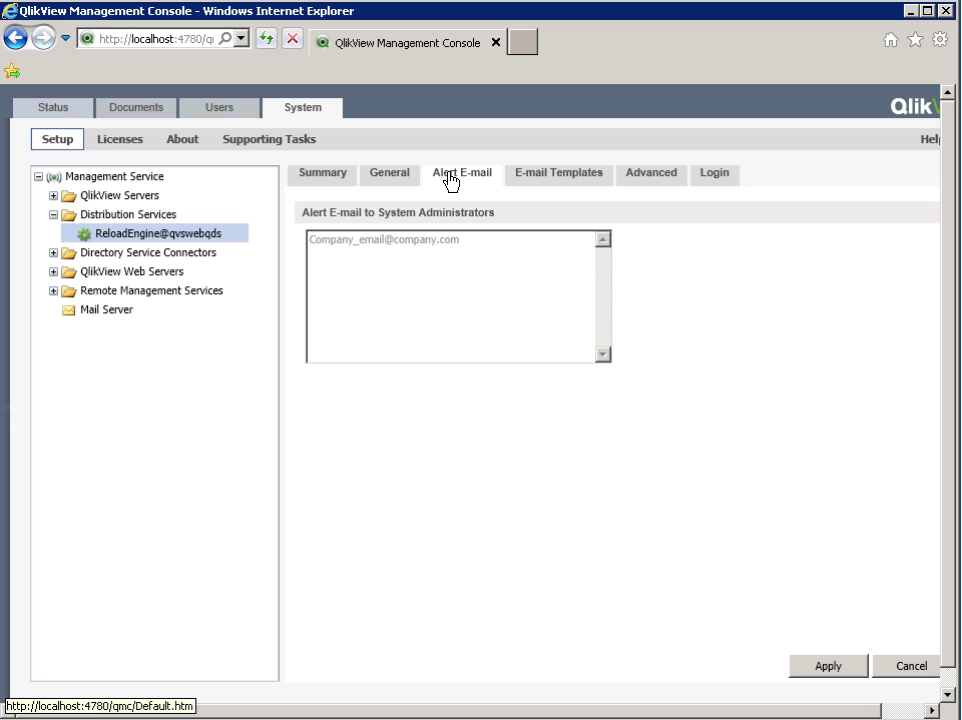
{"action": "left_click", "coordinate": [62, 108]}
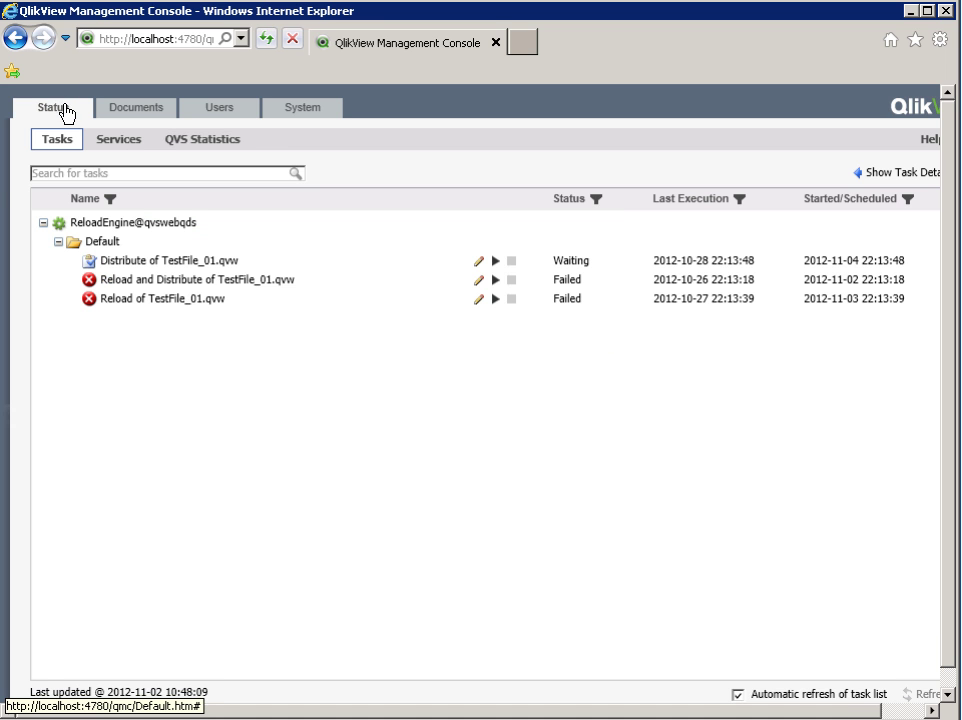
- Select the Reload and Distribute of TestFile_01.qvw task in Task Details and view its Task History
{"action": "left_click", "coordinate": [64, 139]}
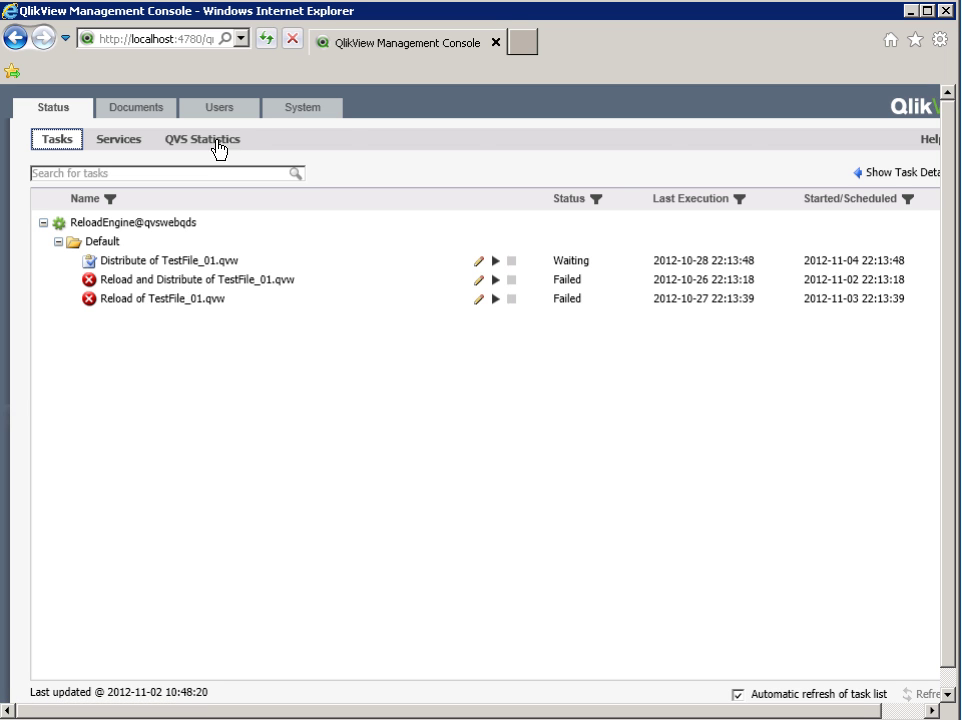
{"action": "left_click", "coordinate": [893, 174]}
{"action": "left_click", "coordinate": [209, 280]}
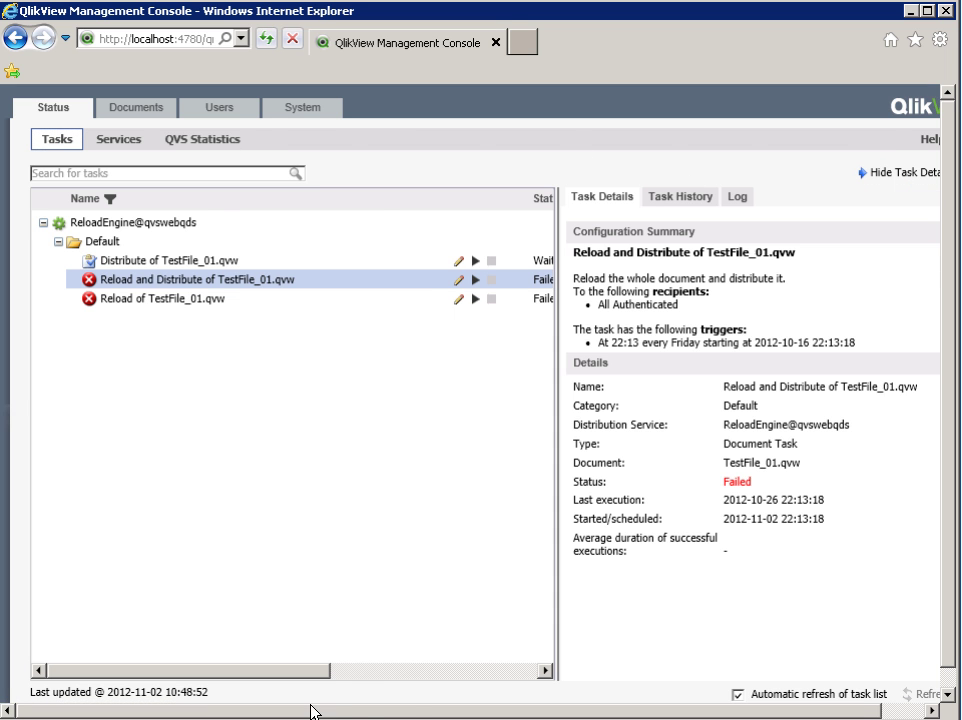
{"action": "left_click_drag", "start_coordinate": [326, 708], "coordinate": [455, 714]}
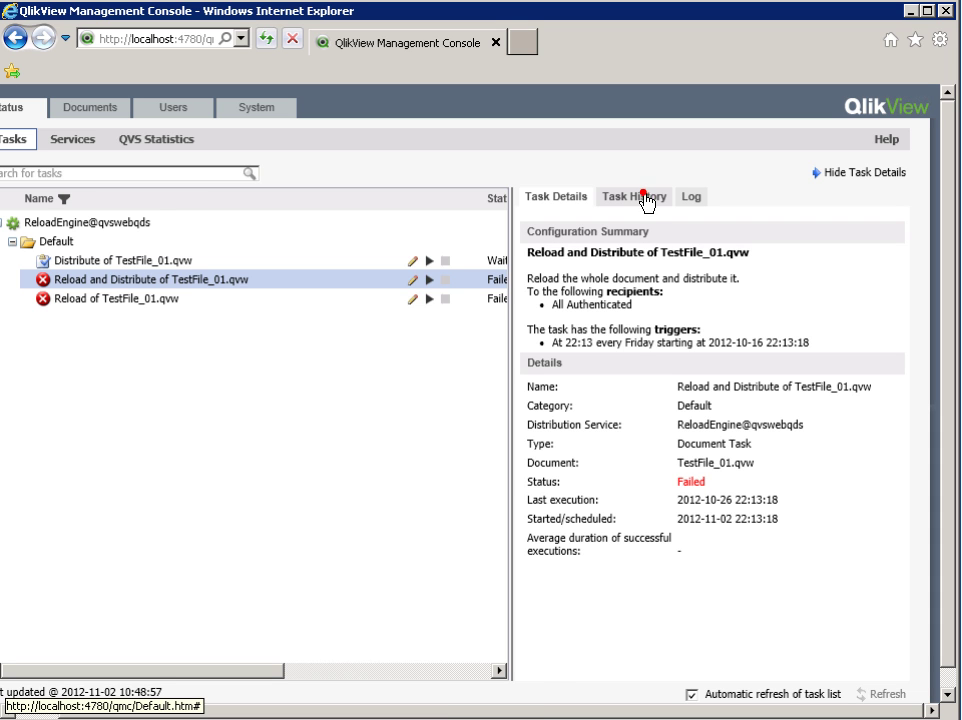
{"action": "left_click", "coordinate": [607, 198]}
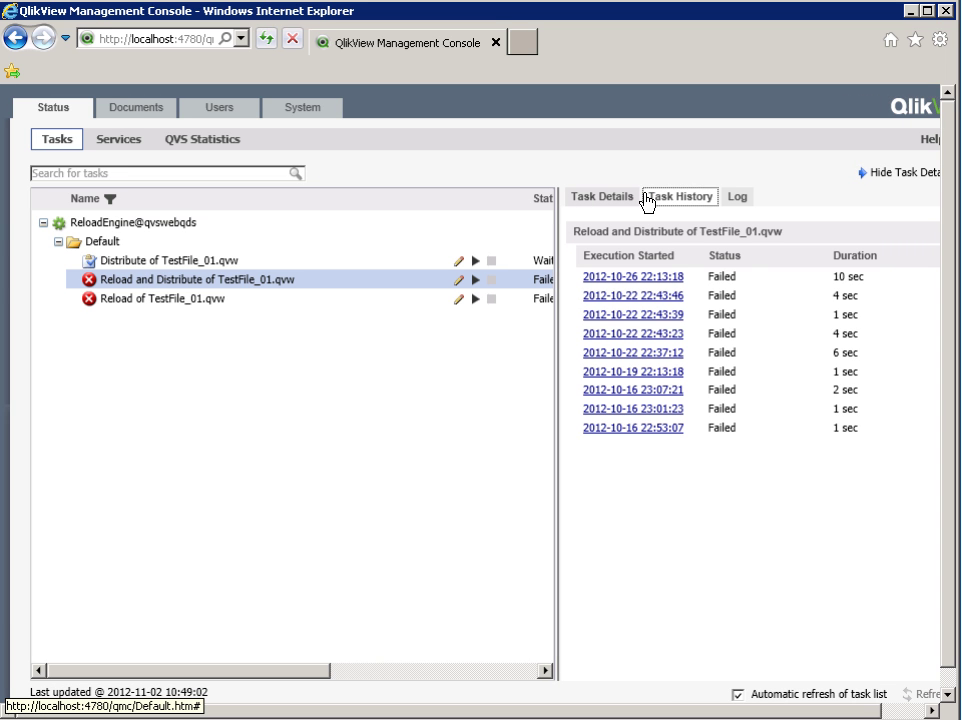
{"action": "left_click", "coordinate": [737, 196]}
{"action": "left_click_drag", "start_coordinate": [558, 544], "coordinate": [73, 554]}
{"action": "left_click", "coordinate": [737, 694]}
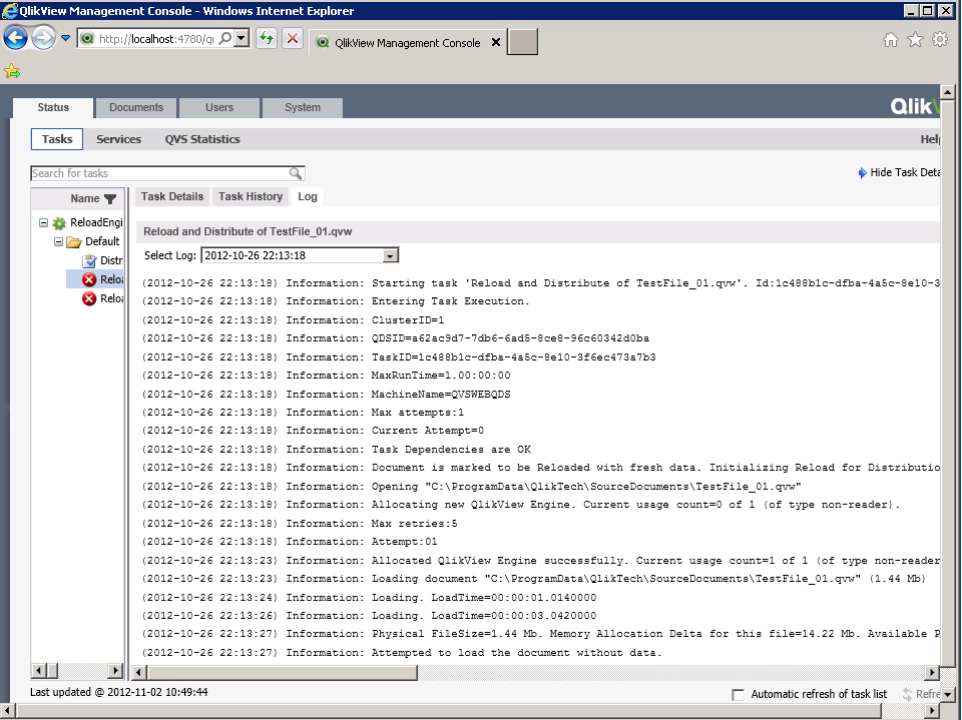
- Take the Application Data Folder path from ReloadEngine@qvswebqds's General settings and open it in Explorer
{"action": "left_click", "coordinate": [312, 107]}
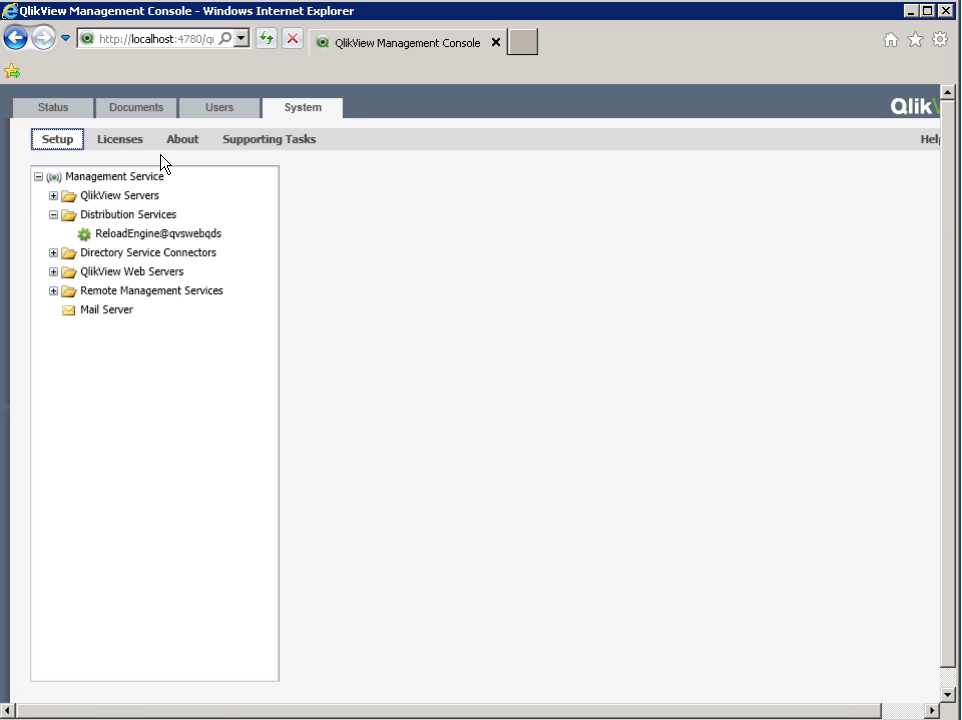
{"action": "left_click", "coordinate": [133, 234]}
{"action": "left_click", "coordinate": [389, 176]}
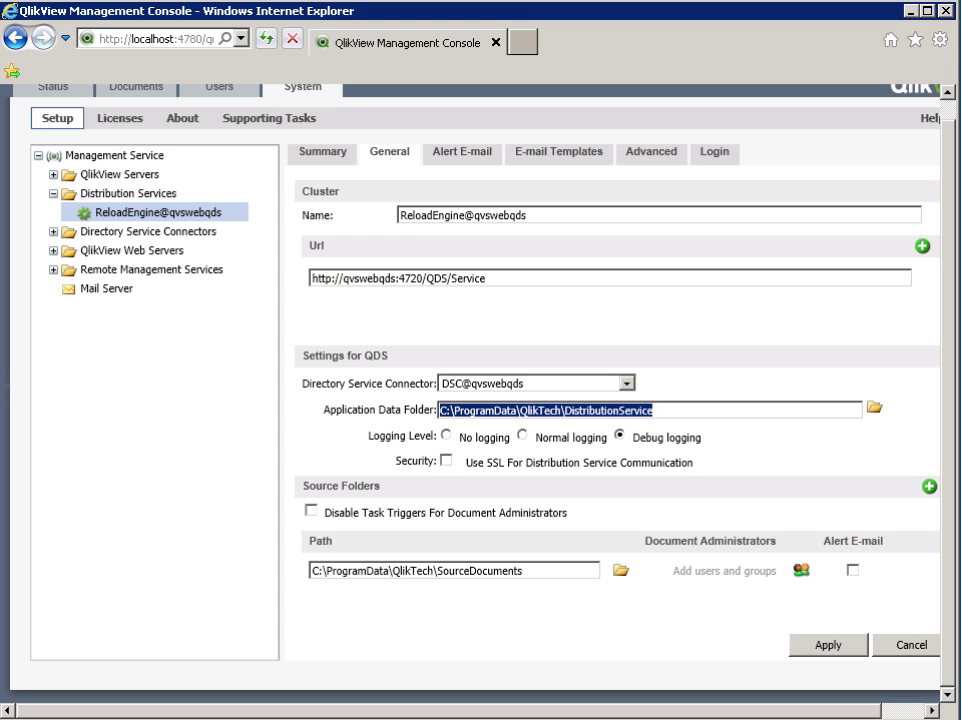
{"action": "key", "text": "alt+Tab"}
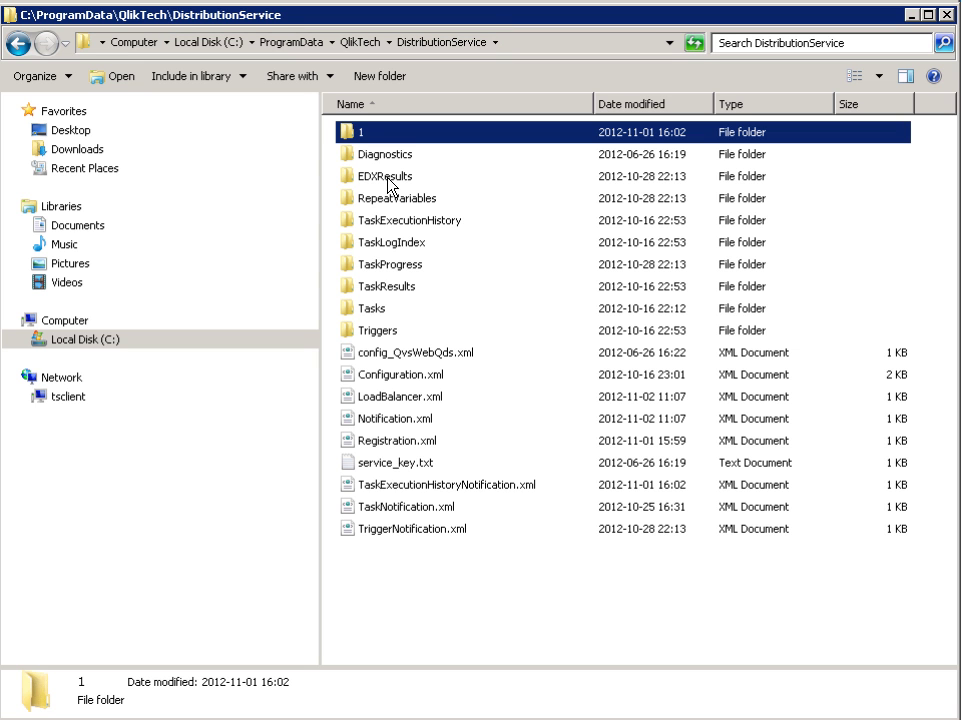
- Navigate through 1 > Log > 20121016 > 225307 - Reload and Distribute of TestFile_01.qvw
{"action": "double_click", "coordinate": [368, 132]}
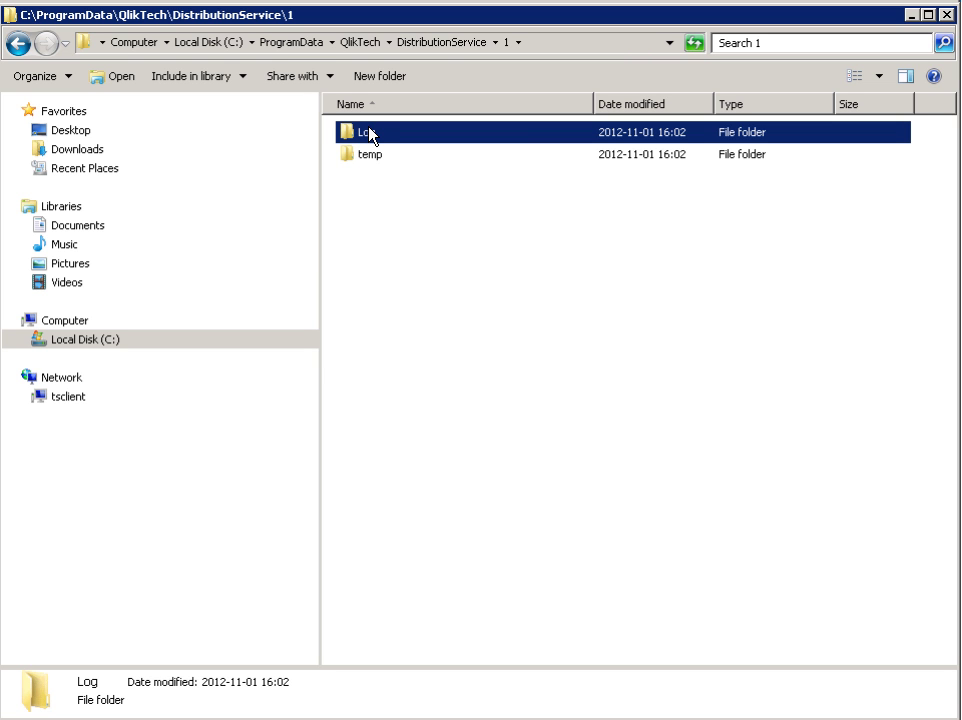
{"action": "double_click", "coordinate": [362, 134]}
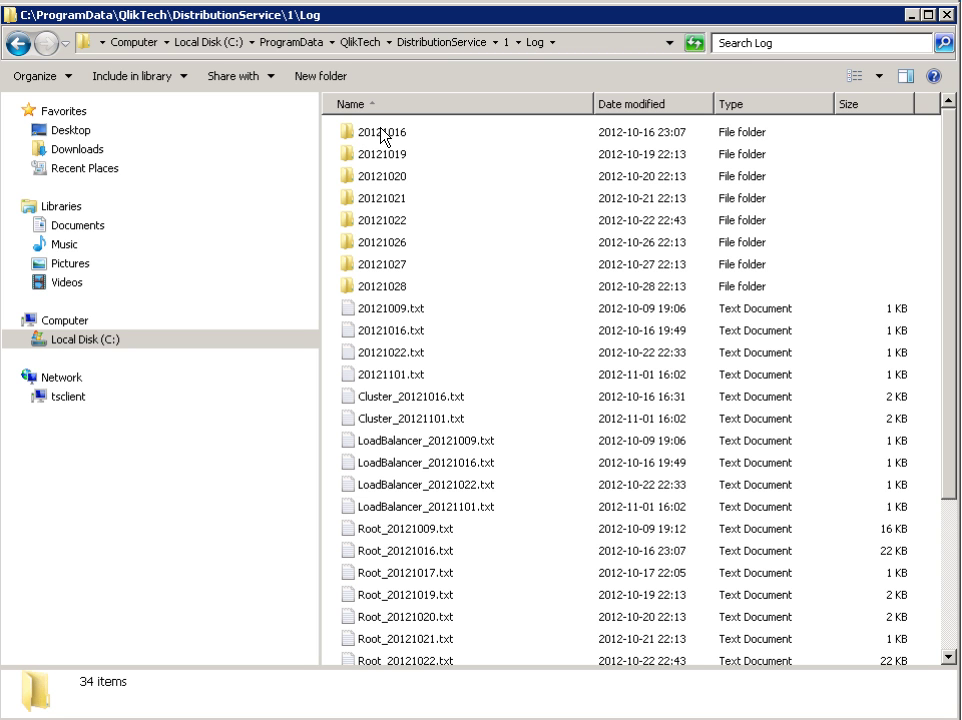
{"action": "double_click", "coordinate": [401, 137]}
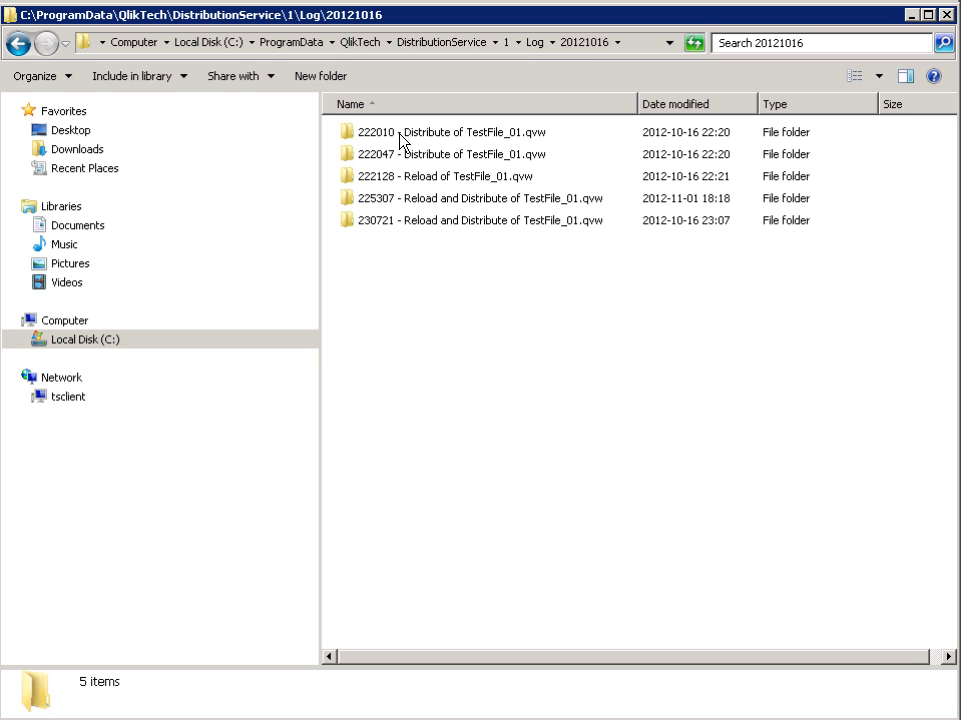
{"action": "double_click", "coordinate": [410, 203]}
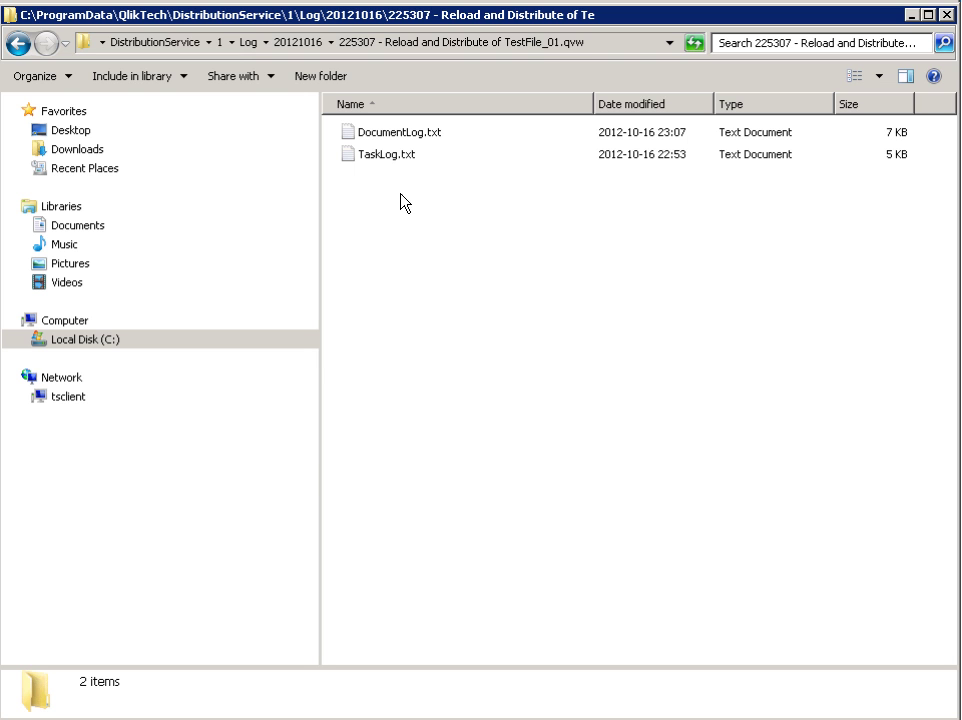
- Read TaskLog.txt showing the document was not reloaded, then open DocumentLog.txt instead
{"action": "double_click", "coordinate": [368, 156]}
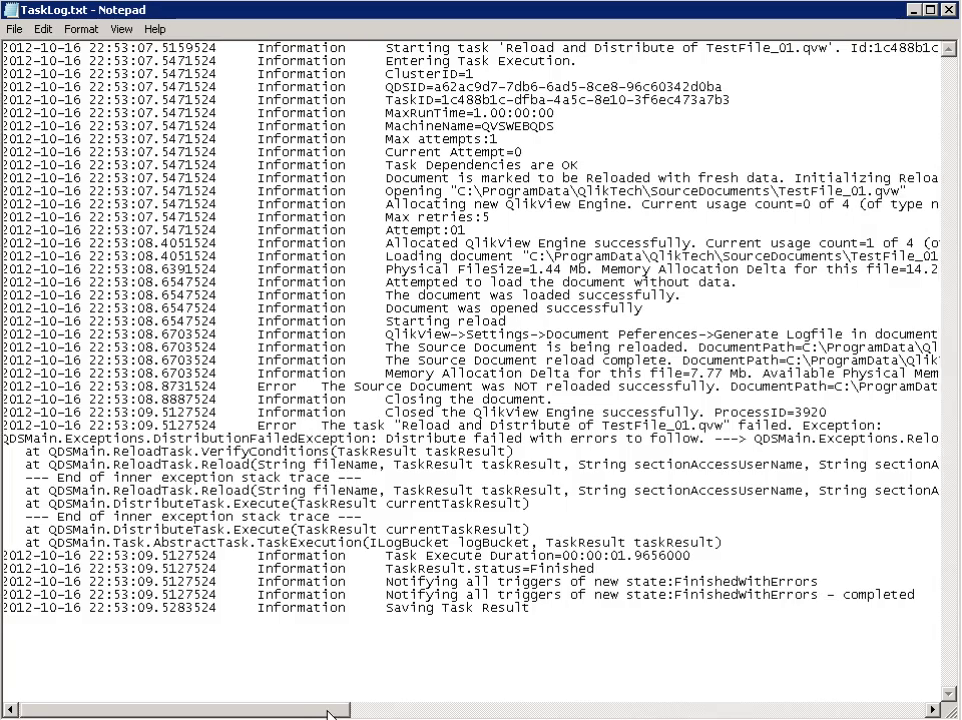
{"action": "left_click_drag", "start_coordinate": [243, 710], "coordinate": [464, 710]}
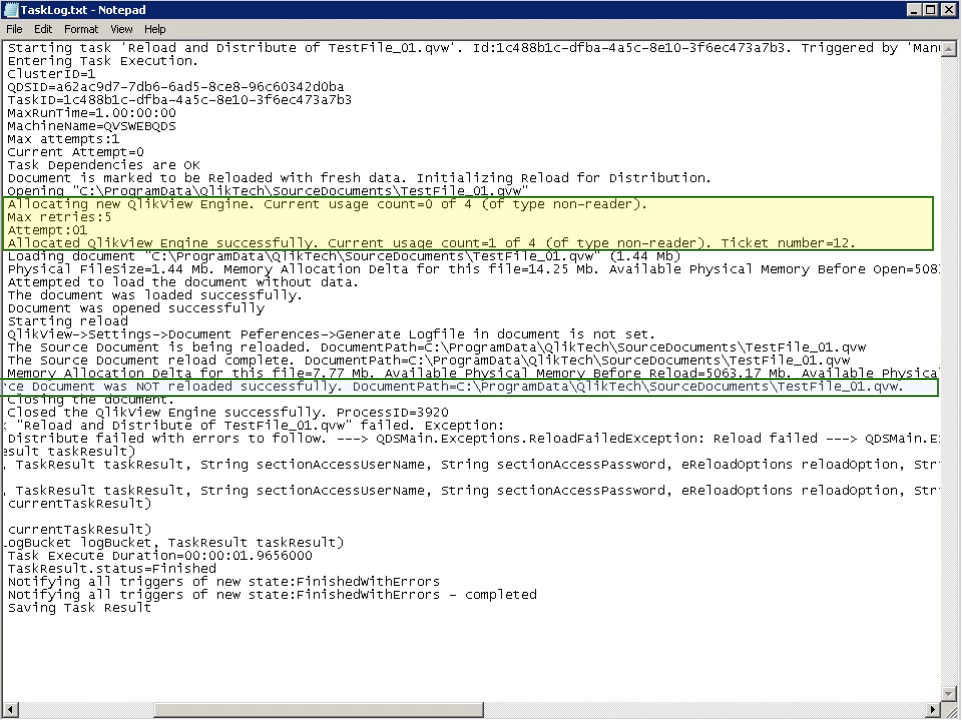
{"action": "key", "text": "Home"}
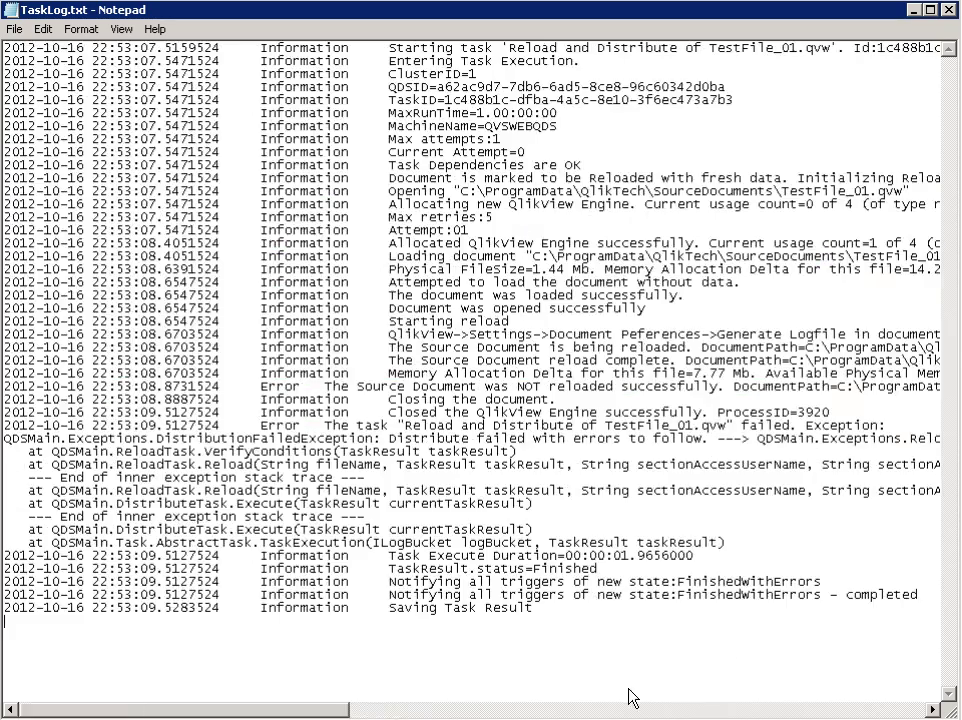
{"action": "left_click", "coordinate": [948, 11]}
{"action": "double_click", "coordinate": [367, 136]}
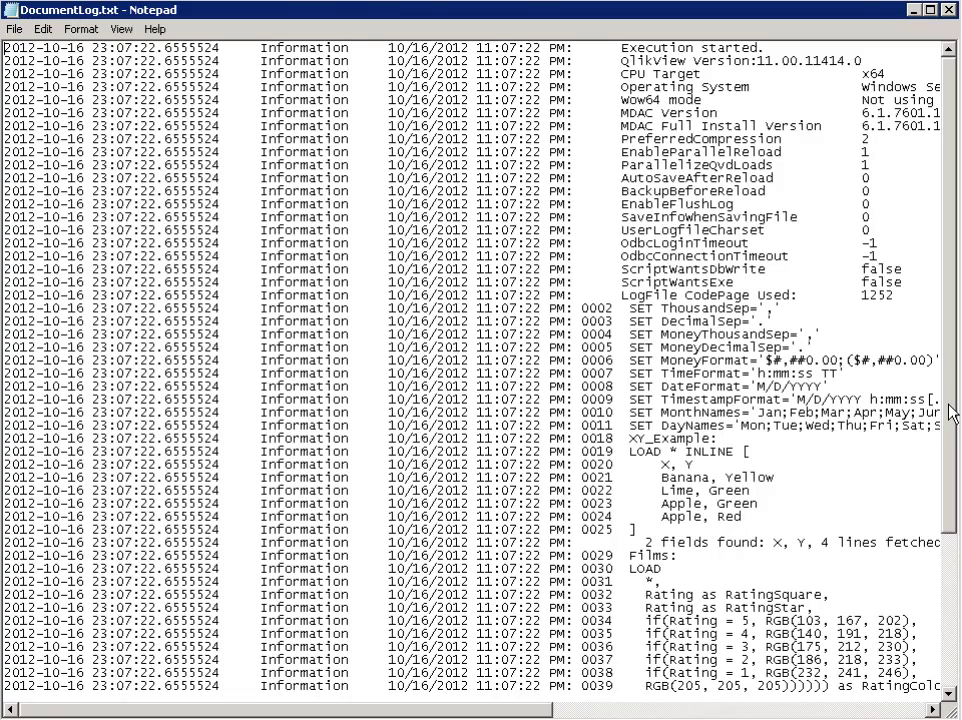
- Scroll to the end of DocumentLog.txt to read the Films Database.xls open error, then close Notepad
{"action": "scroll", "coordinate": [950, 413], "scroll_direction": "down", "scroll_amount": 7}
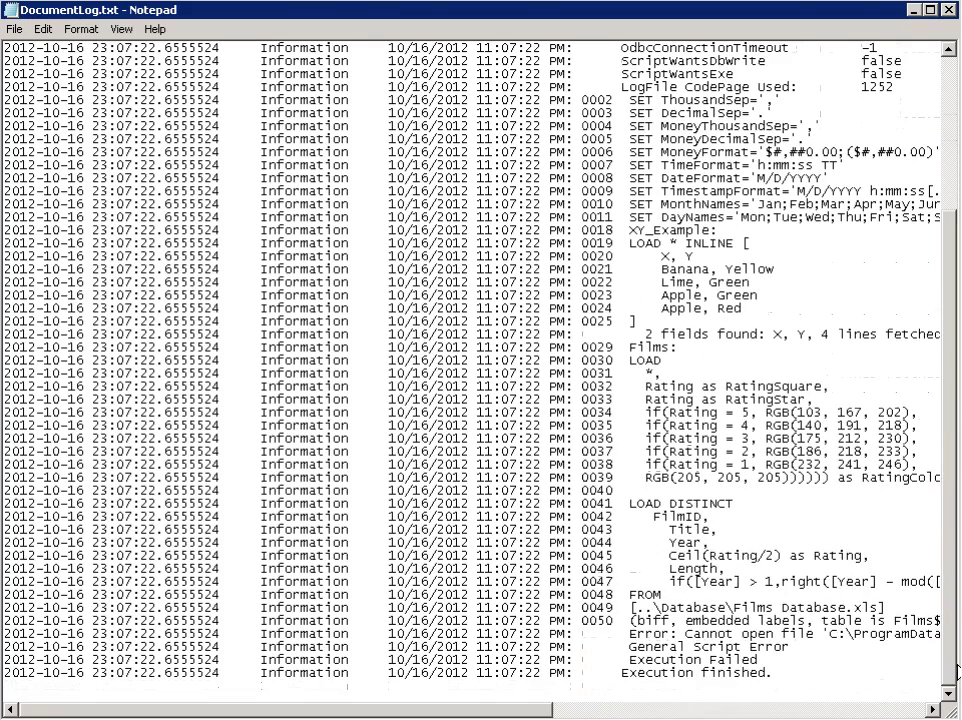
{"action": "scroll", "coordinate": [955, 685], "scroll_direction": "right", "scroll_amount": 10}
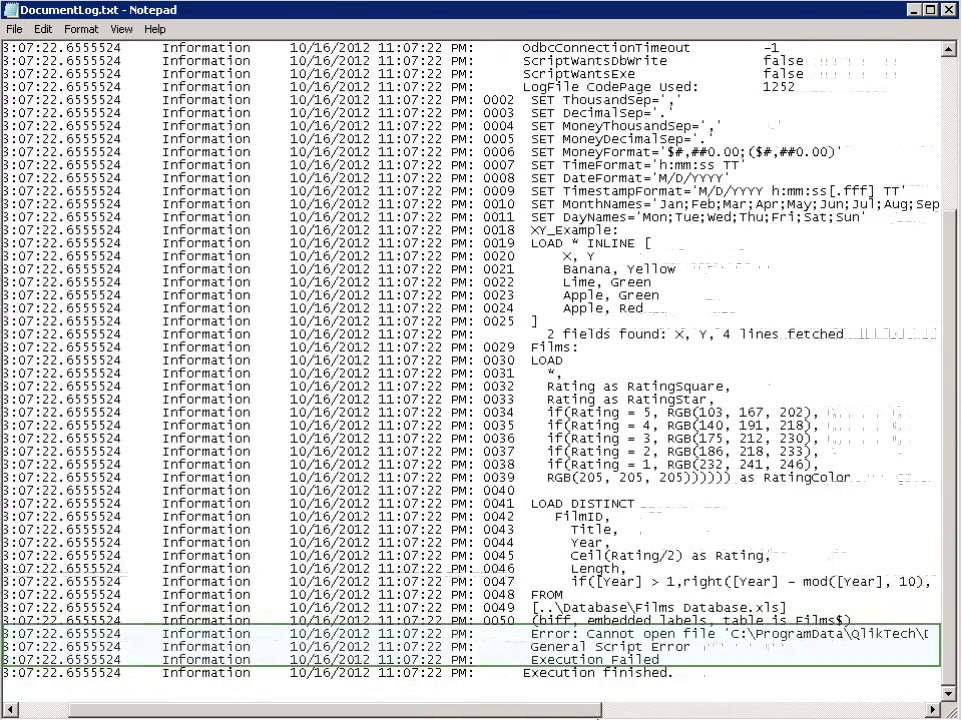
{"action": "scroll", "coordinate": [470, 360], "scroll_direction": "right", "scroll_amount": 14}
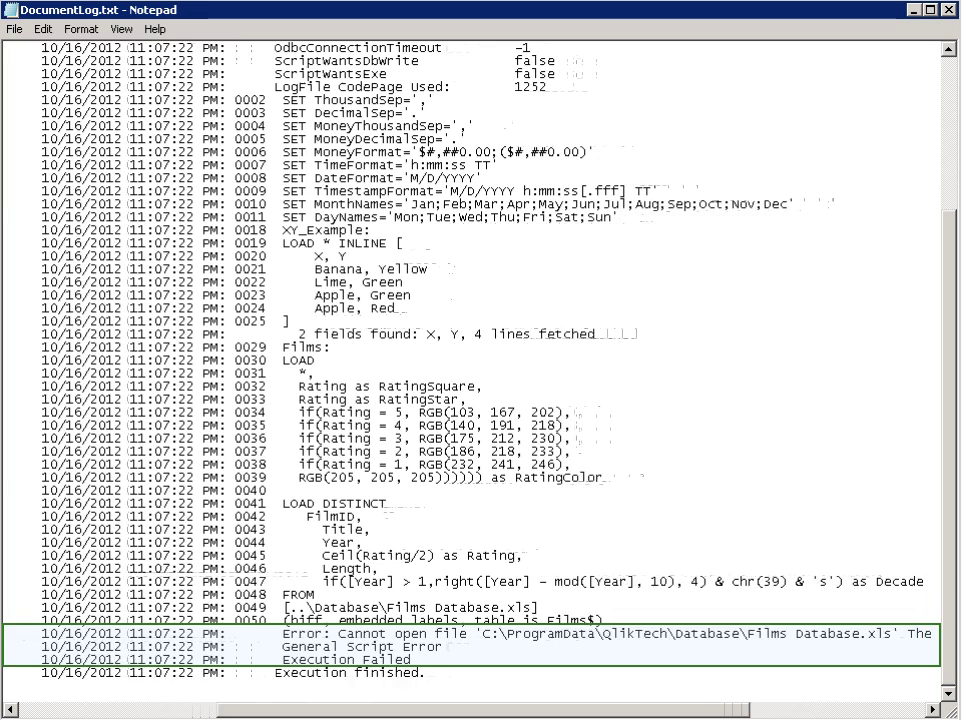
{"action": "scroll", "coordinate": [470, 360], "scroll_direction": "right", "scroll_amount": 3}
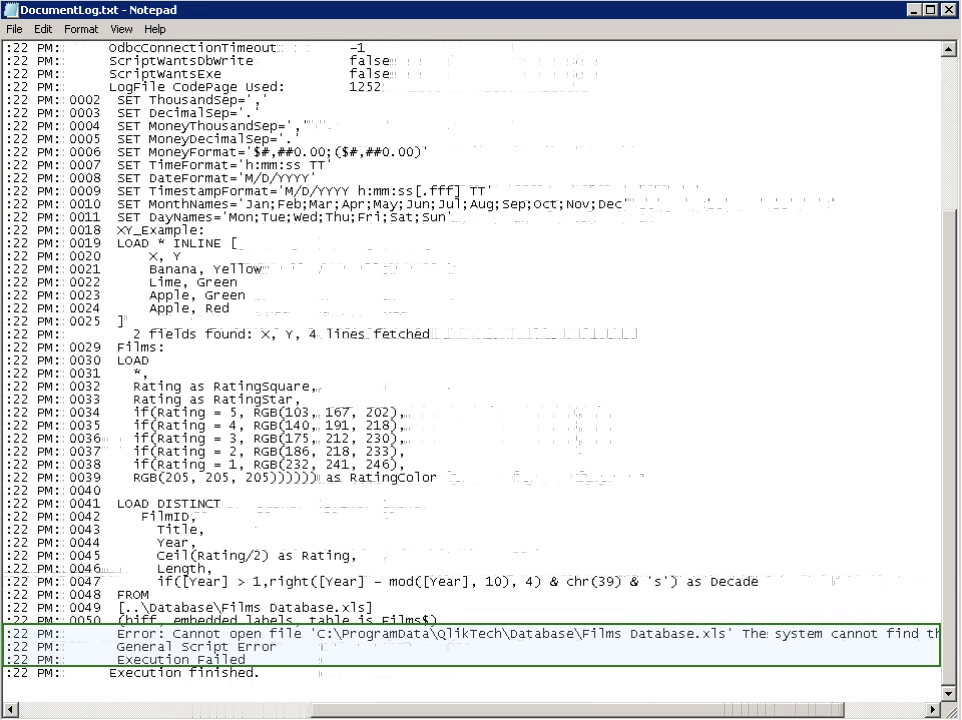
{"action": "scroll", "coordinate": [470, 360], "scroll_direction": "right", "scroll_amount": 4}
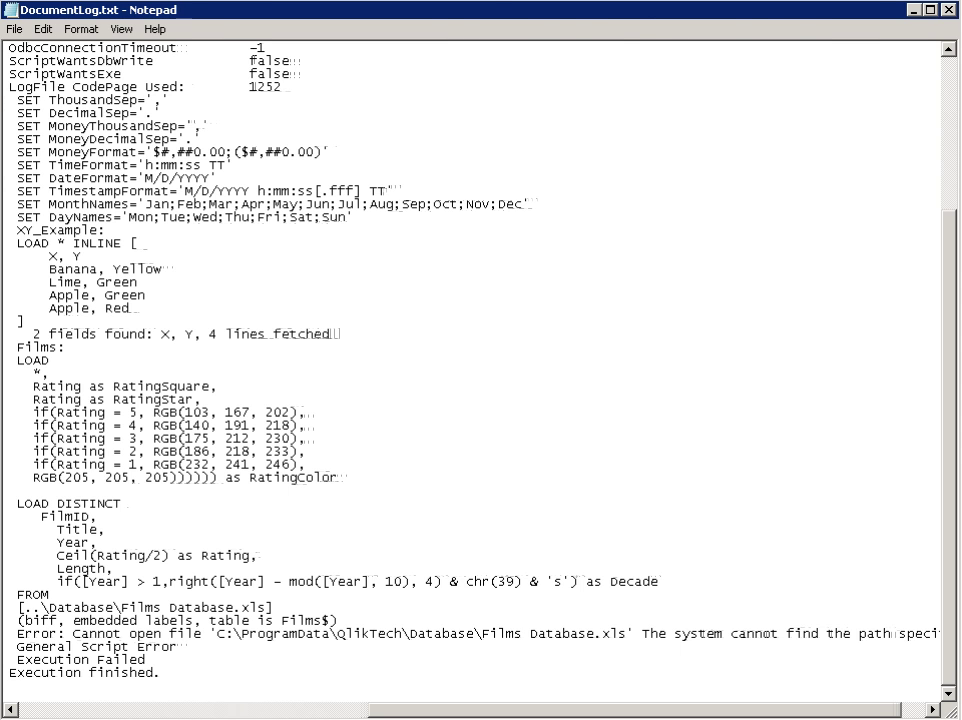
{"action": "key", "text": "alt+F4"}
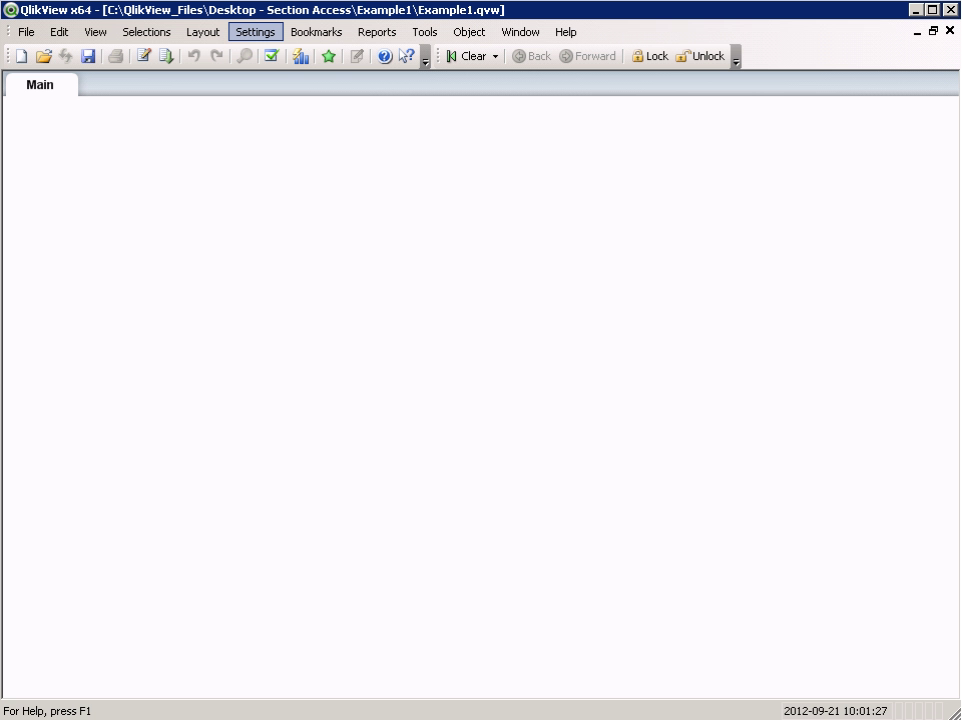
- Check Generate Logfile on the General tab of Example1's Document Properties and confirm with OK
{"action": "left_click", "coordinate": [255, 32]}
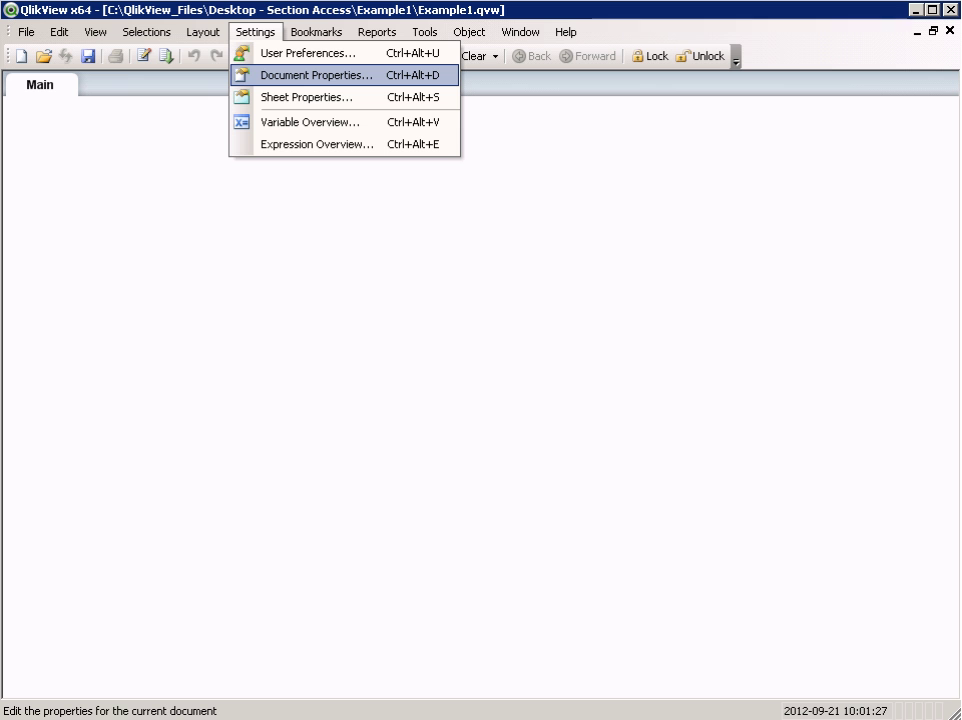
{"action": "left_click", "coordinate": [277, 77]}
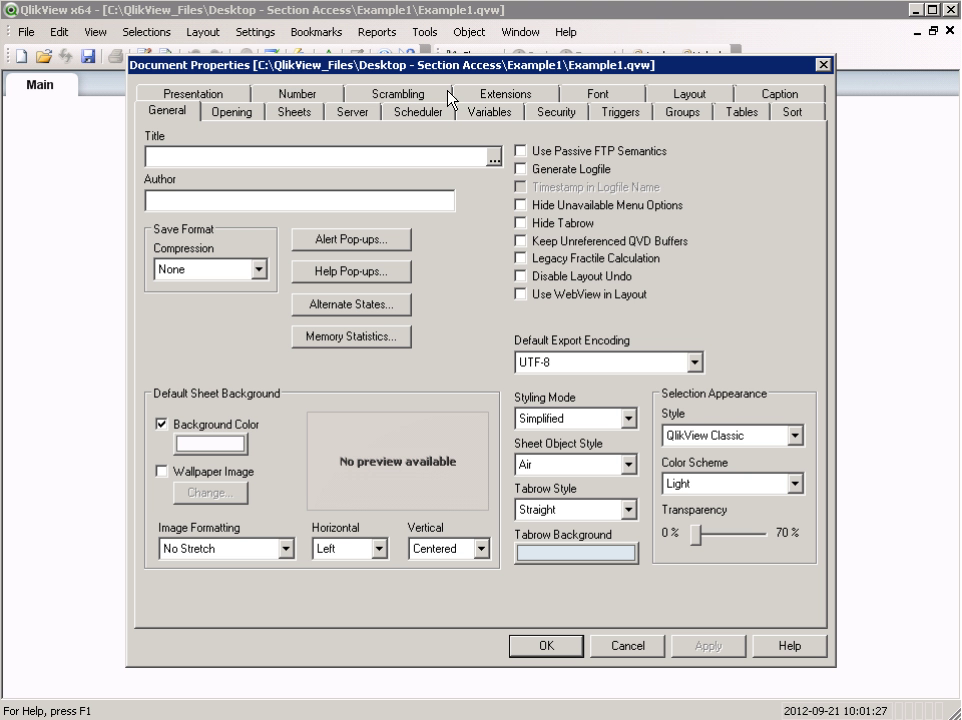
{"action": "left_click", "coordinate": [521, 169]}
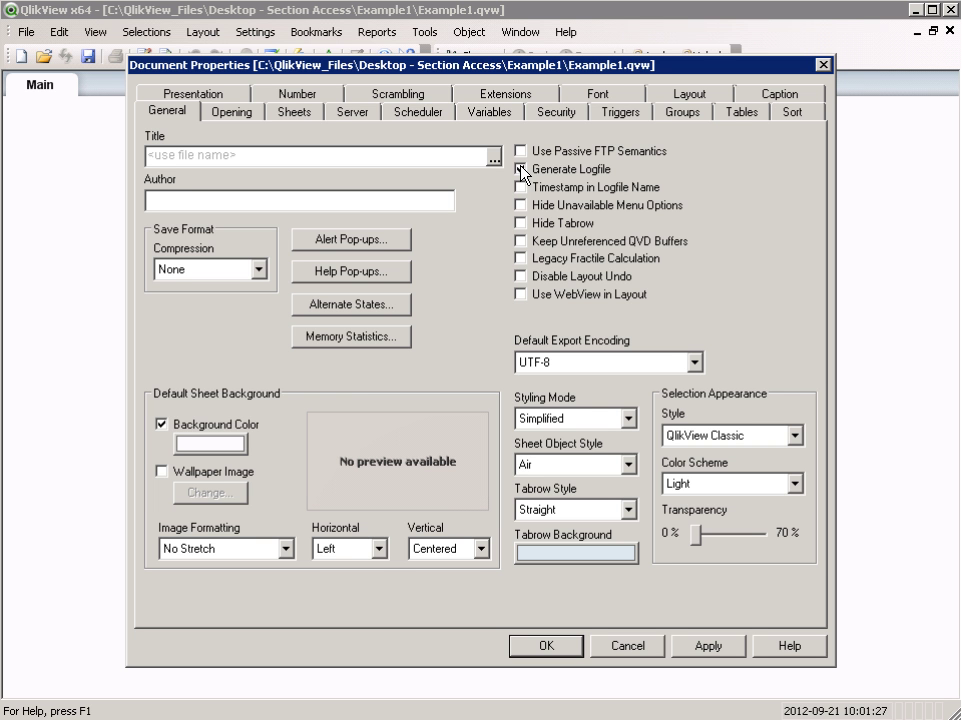
{"action": "left_click", "coordinate": [540, 644]}
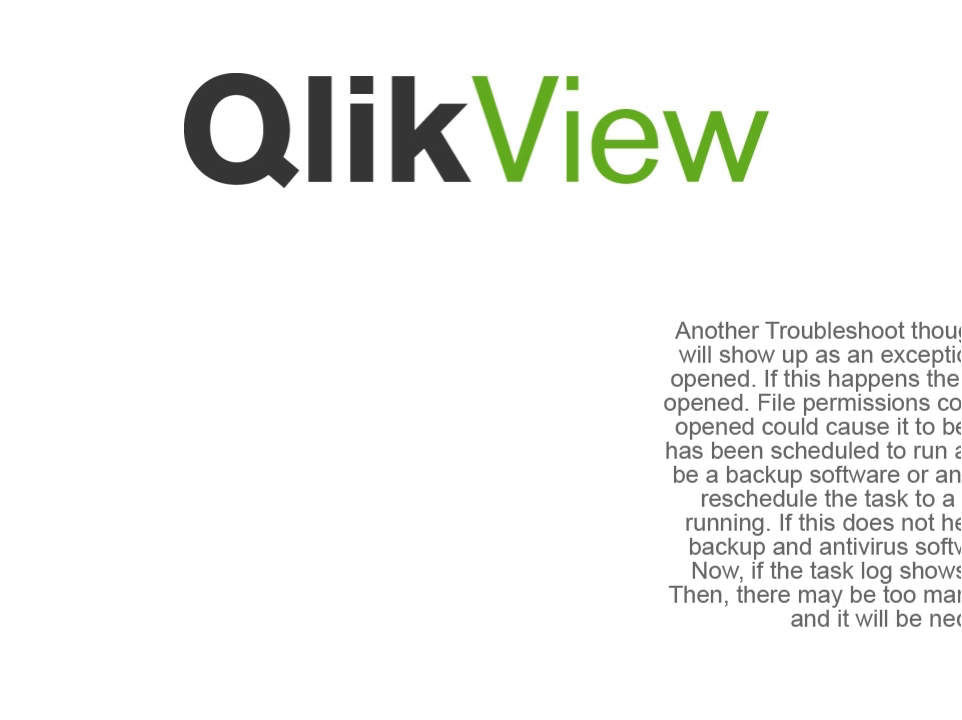